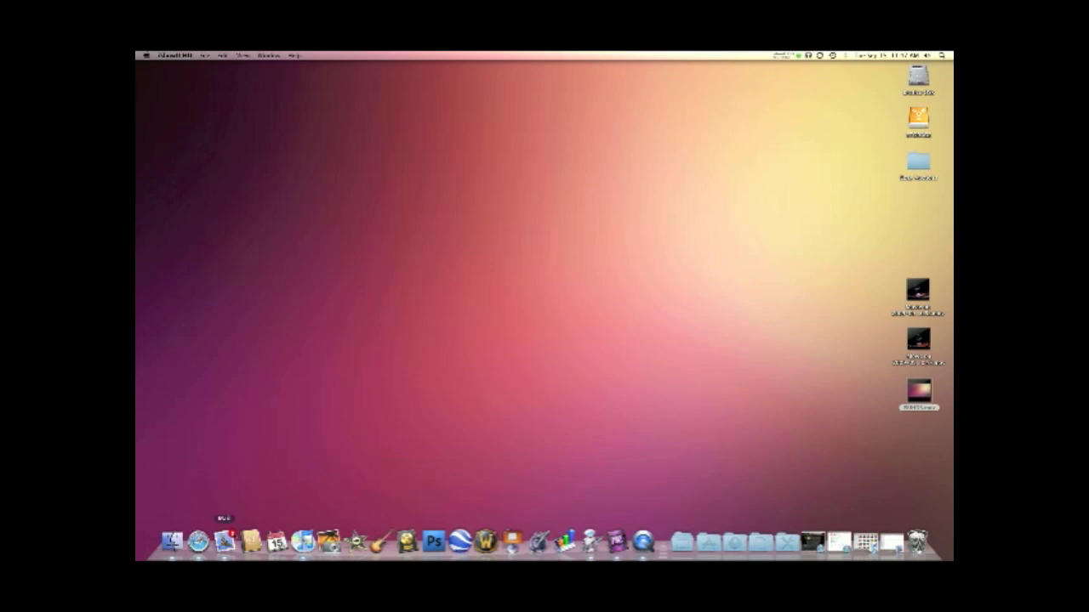
Start a new Mail message and replace the wrong To address with the intended recipient's address.
{"action": "left_click", "coordinate": [225, 537]}
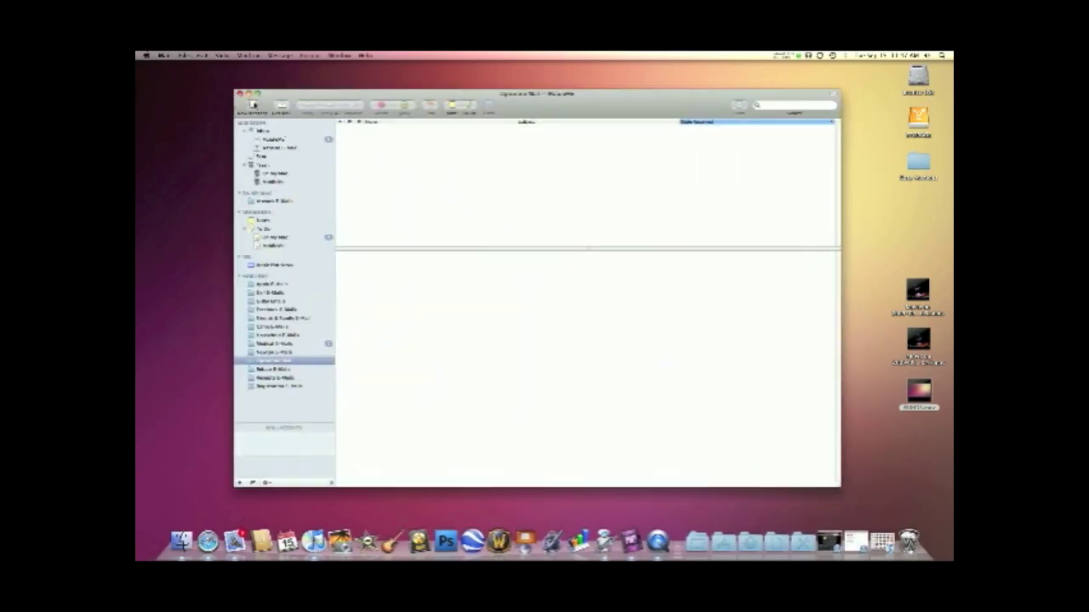
{"action": "left_click", "coordinate": [251, 104]}
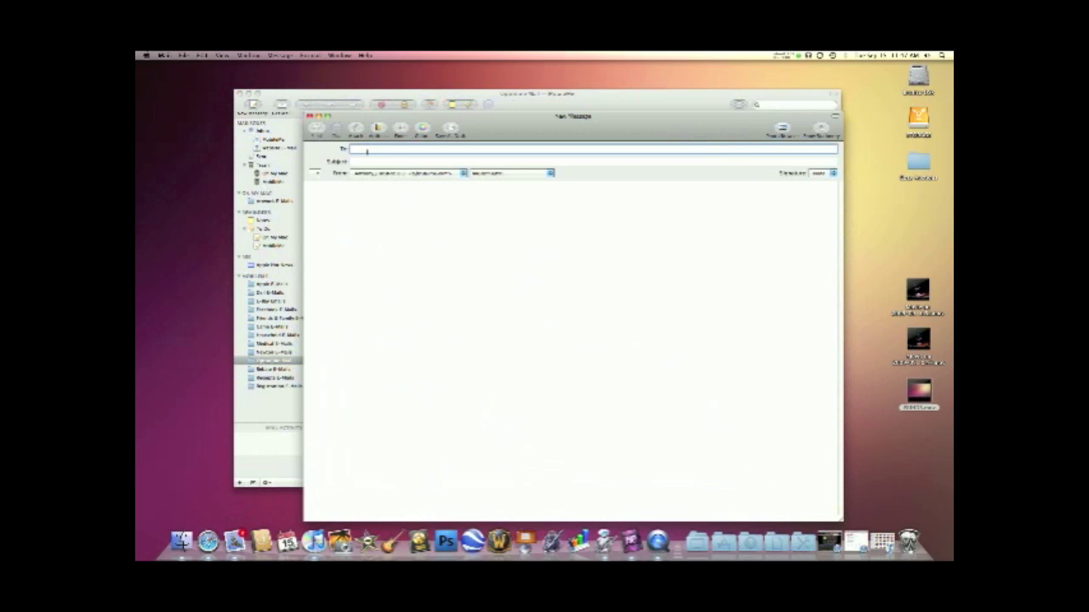
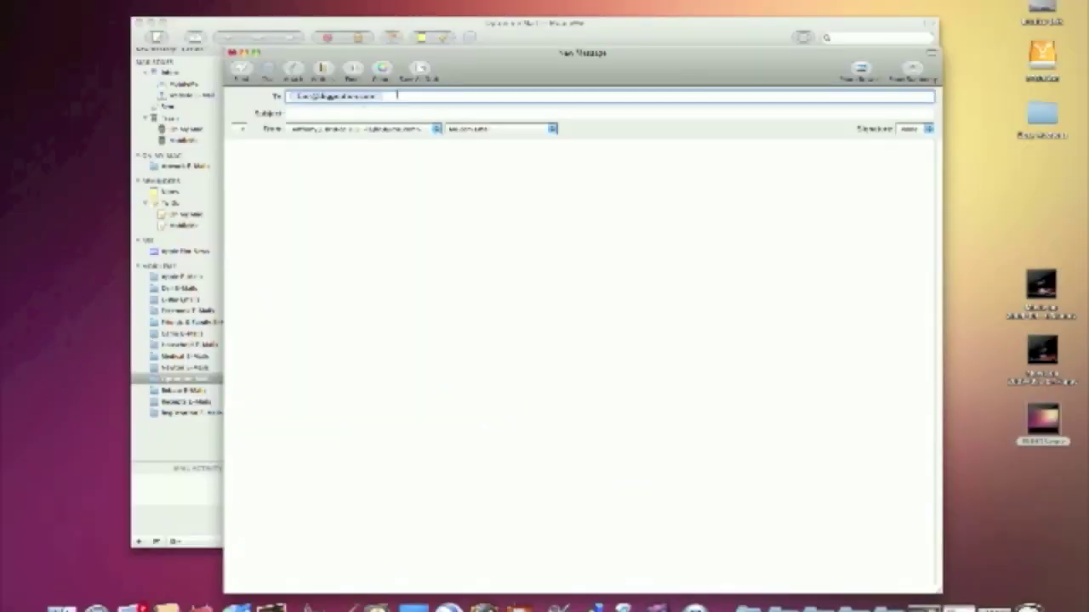
{"action": "key", "text": "Left"}
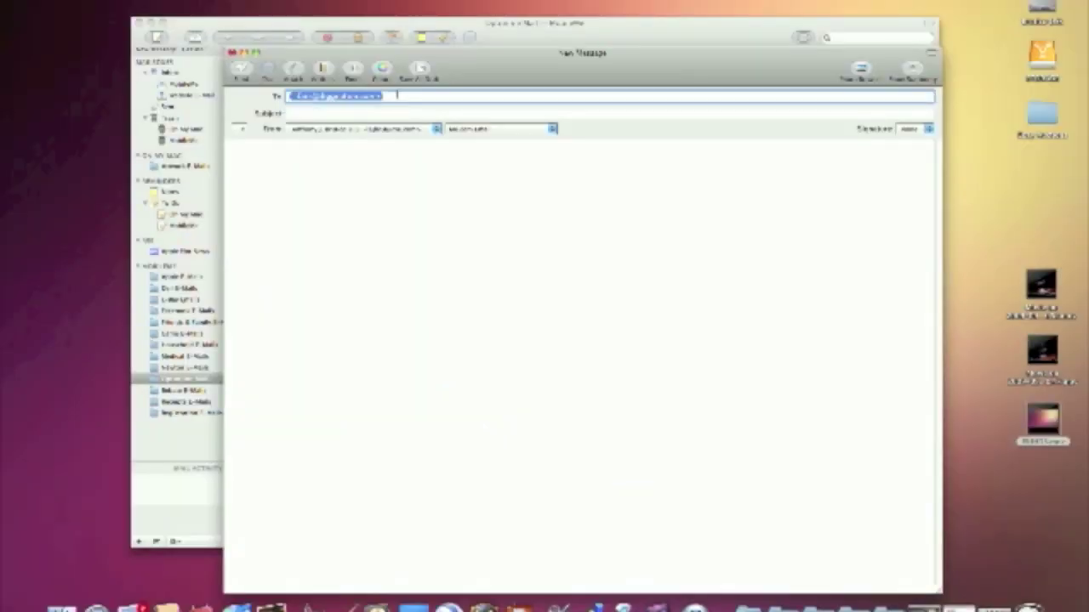
{"action": "key", "text": "Right"}
{"action": "key", "text": "Left"}
{"action": "key", "text": "BackSpace"}
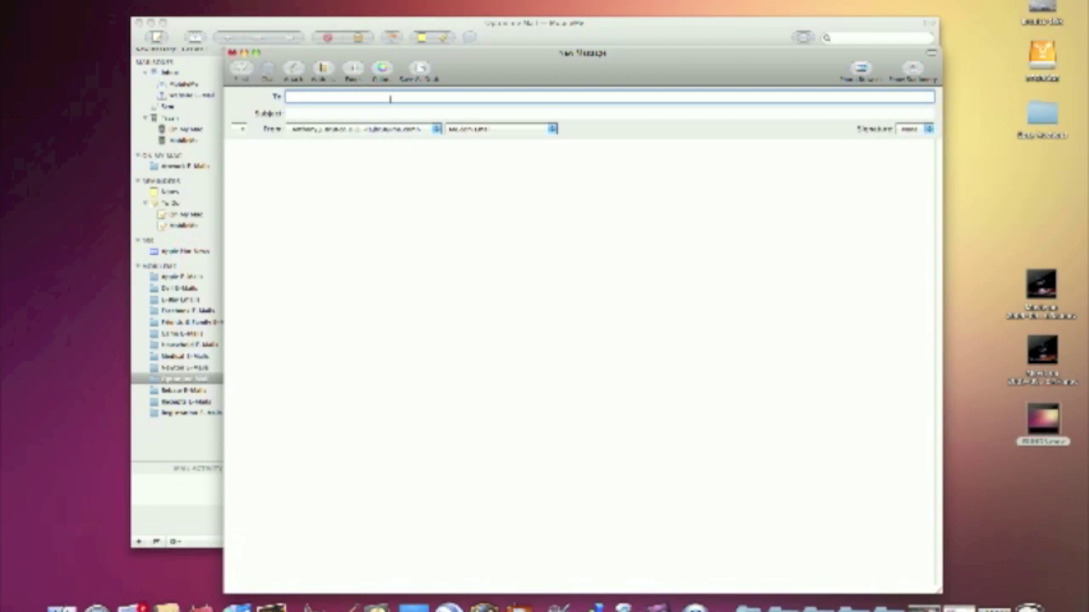
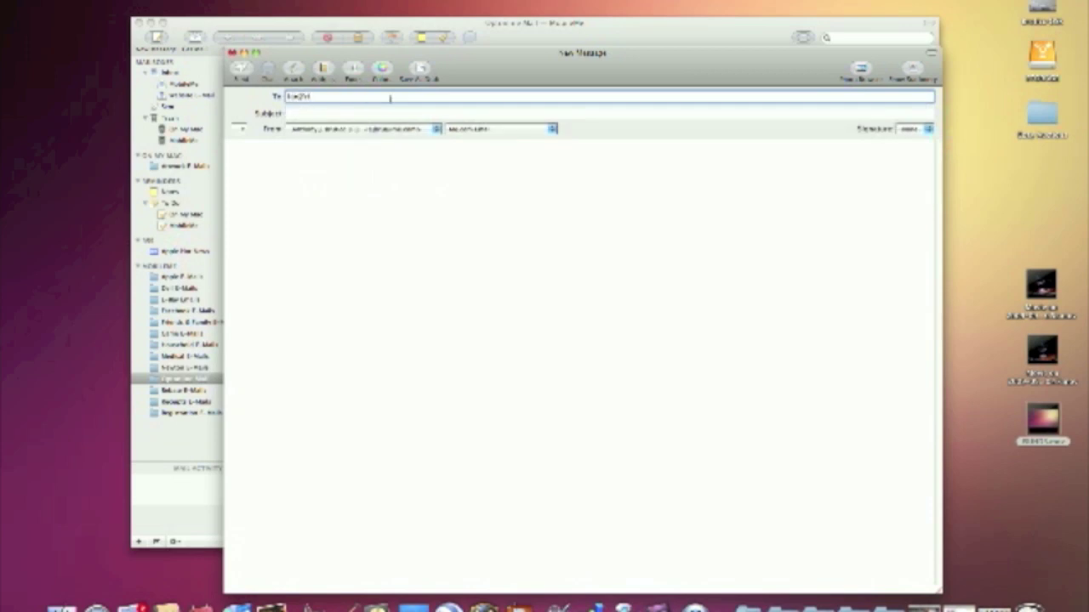
Give the message the subject 'Test' and a short test body, then send it.
{"action": "left_click", "coordinate": [352, 112]}
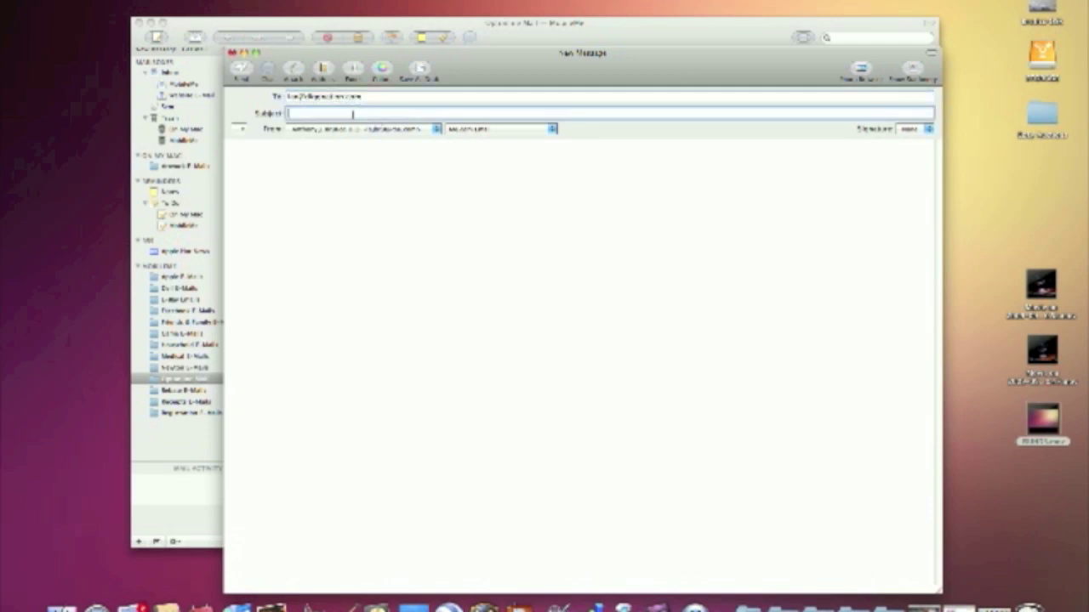
{"action": "type", "text": "Test"}
{"action": "left_click", "coordinate": [349, 148]}
{"action": "type", "text": "Tes"}
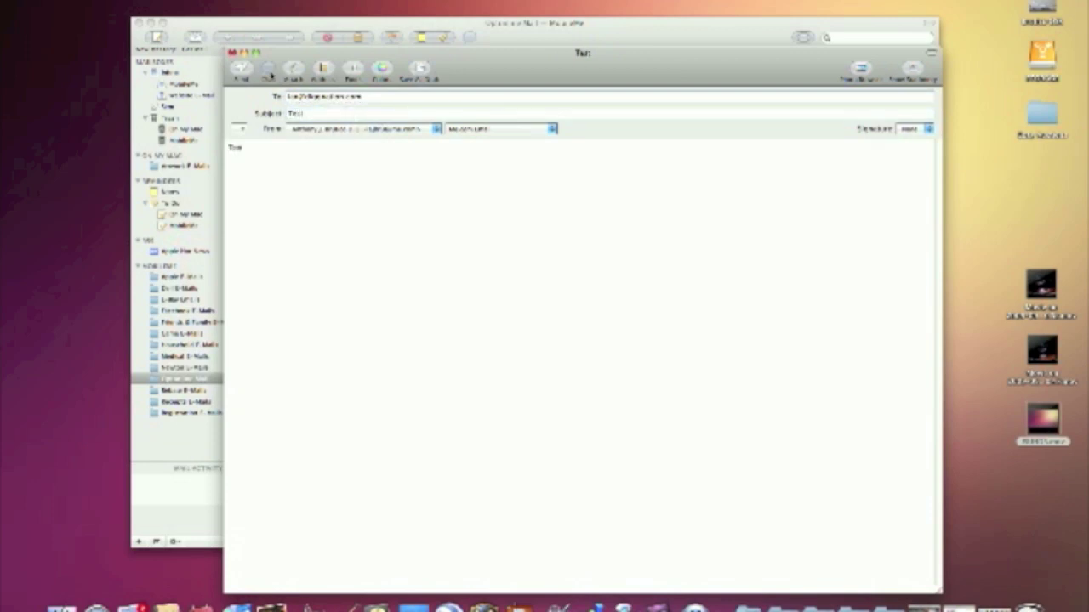
{"action": "left_click", "coordinate": [242, 71]}
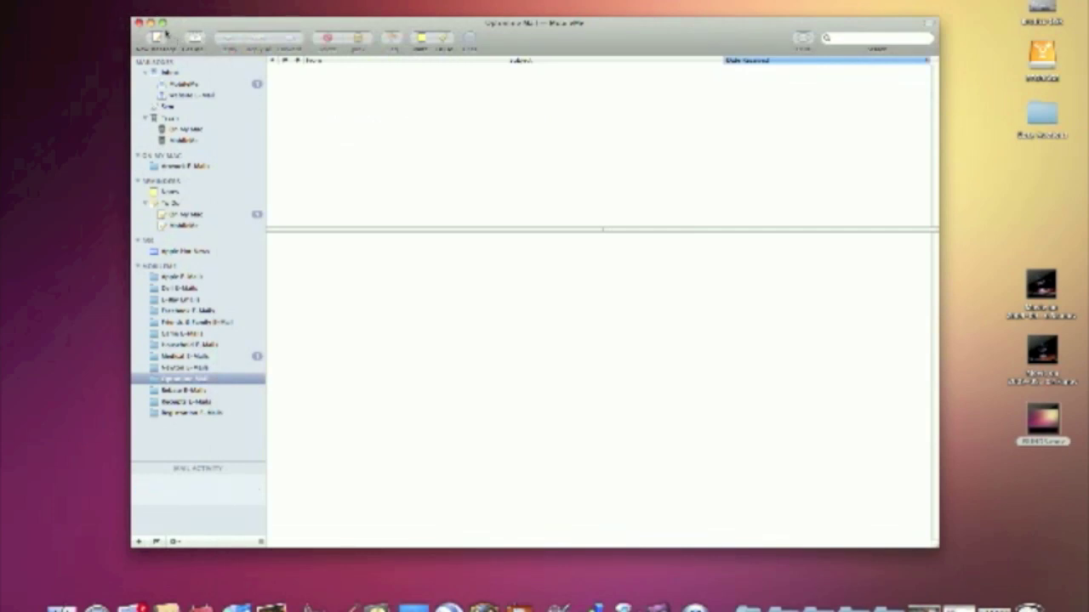
Open a new message, type the recipient's first letters in To, and move the window aside.
{"action": "left_click", "coordinate": [158, 38]}
{"action": "left_click", "coordinate": [158, 38]}
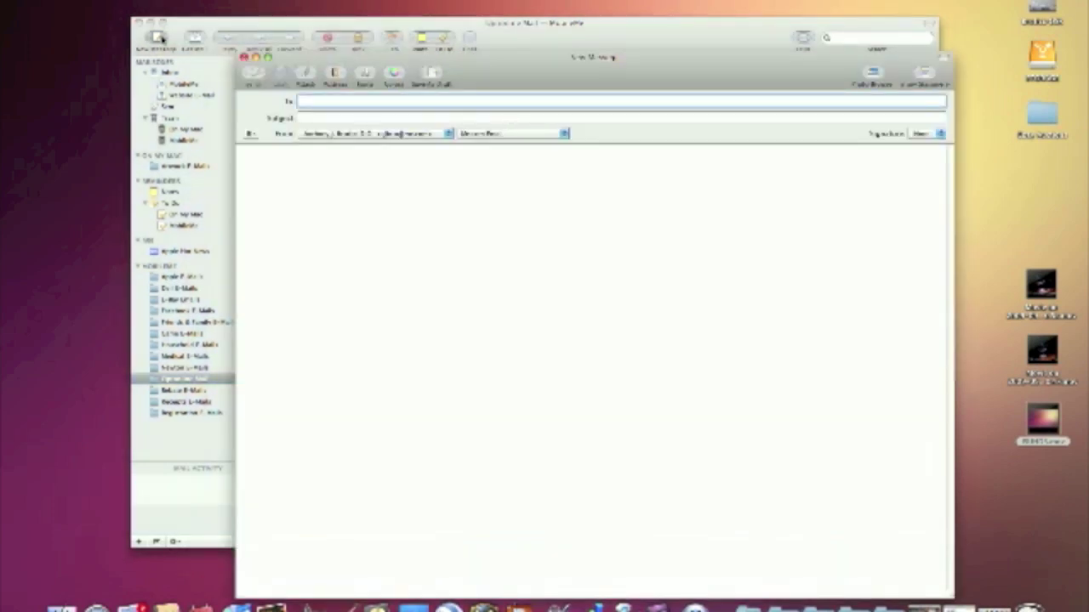
{"action": "type", "text": "Ca"}
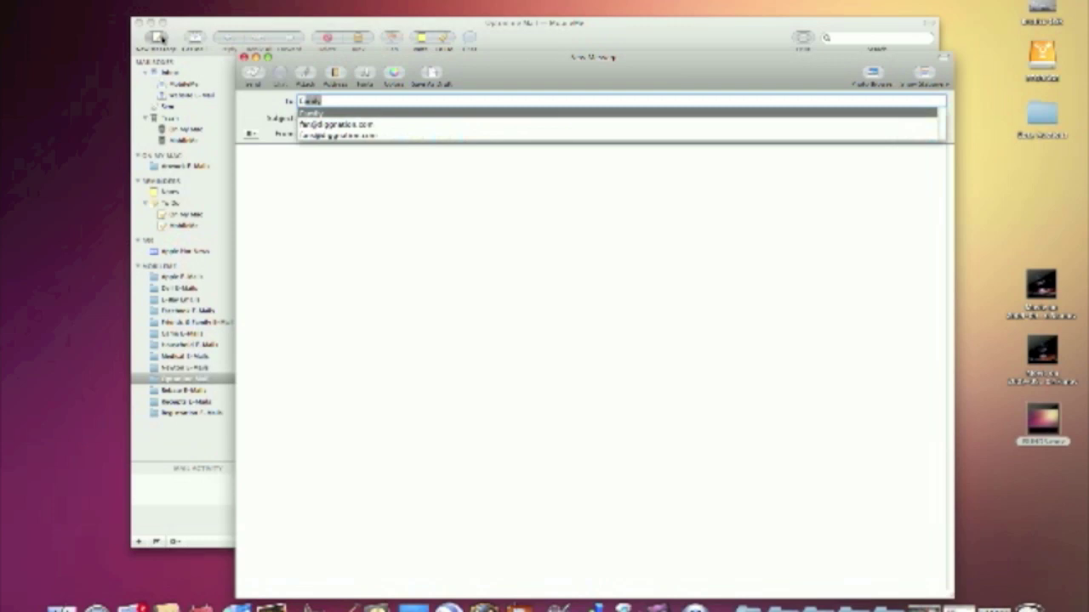
{"action": "type", "text": "n"}
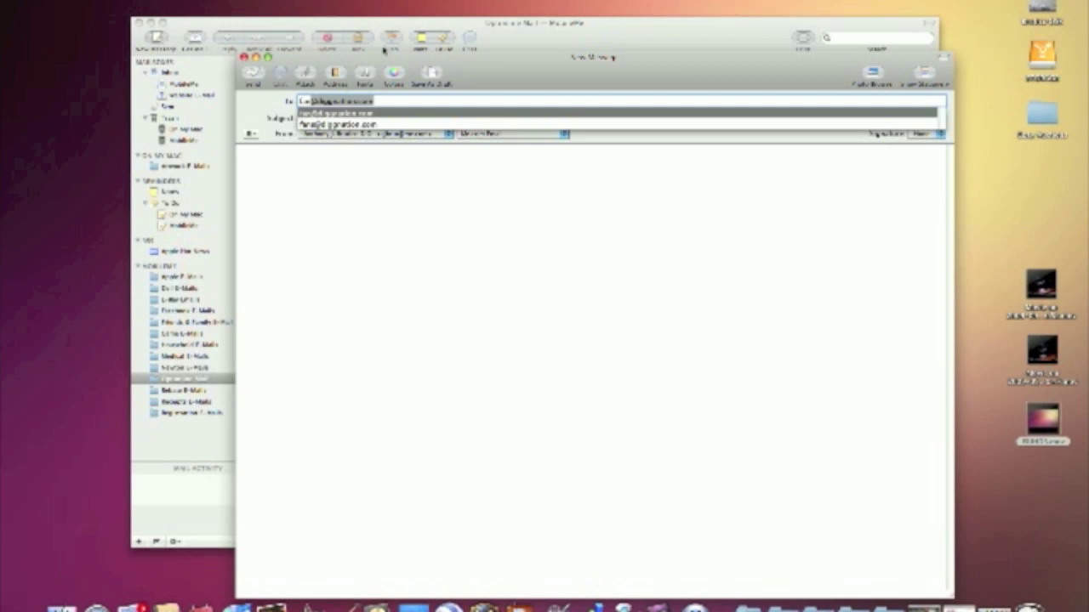
{"action": "left_click_drag", "start_coordinate": [457, 69], "coordinate": [367, 32]}
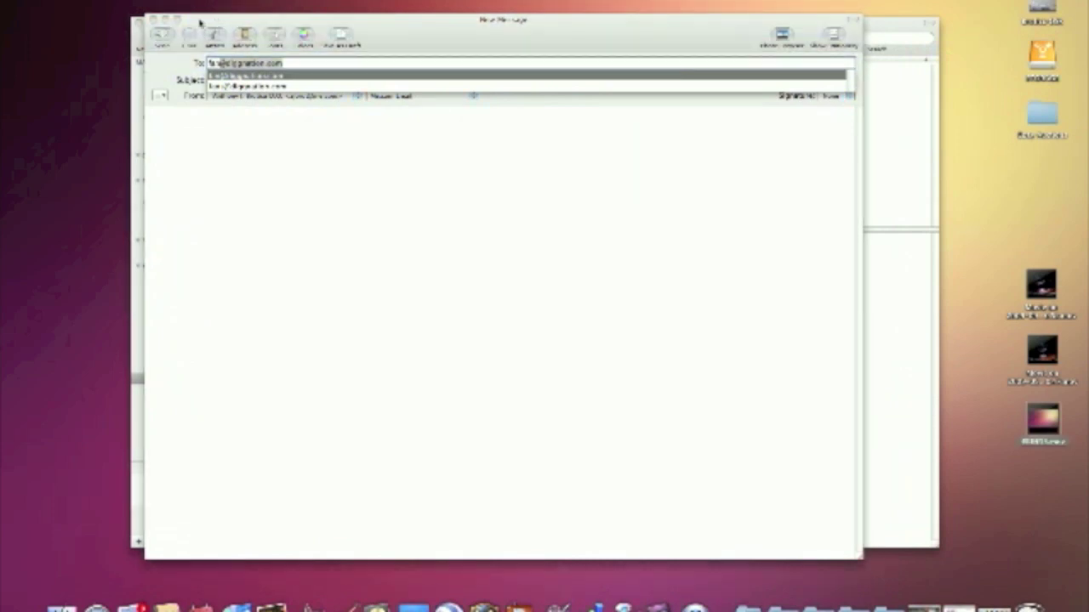
In Window > Previous Recipients, select the mistyped address and remove it from the list.
{"action": "left_click", "coordinate": [201, 24]}
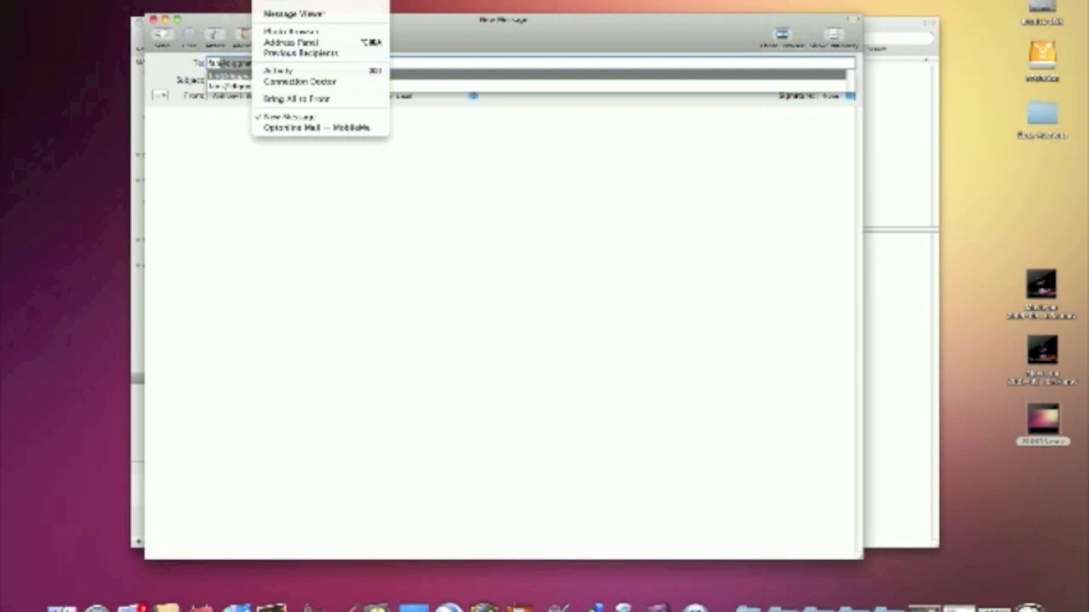
{"action": "left_click", "coordinate": [319, 54]}
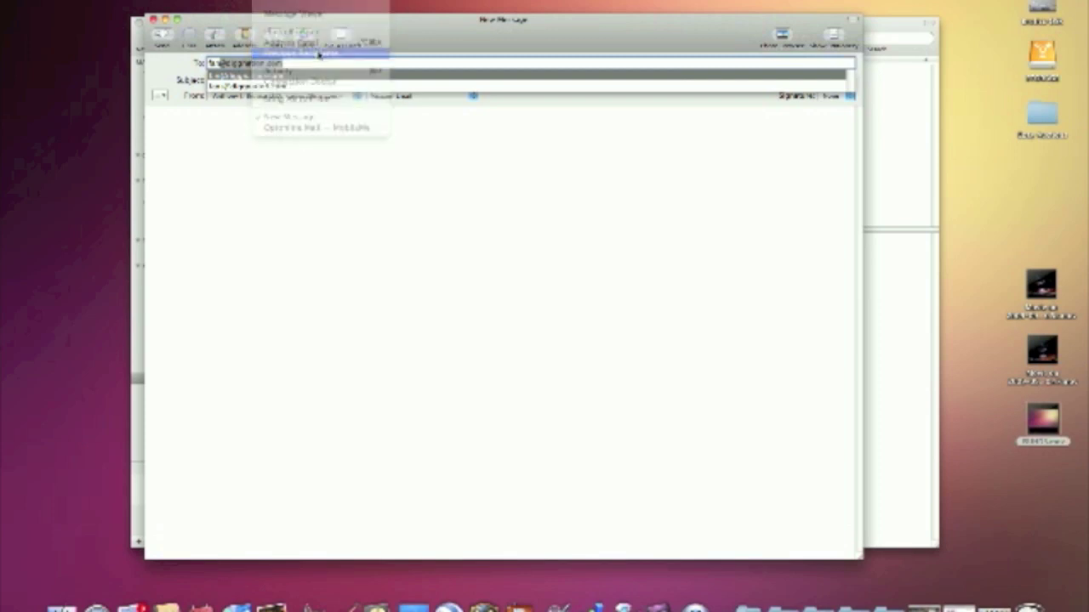
{"action": "scroll", "coordinate": [506, 189], "scroll_direction": "down", "scroll_amount": 20}
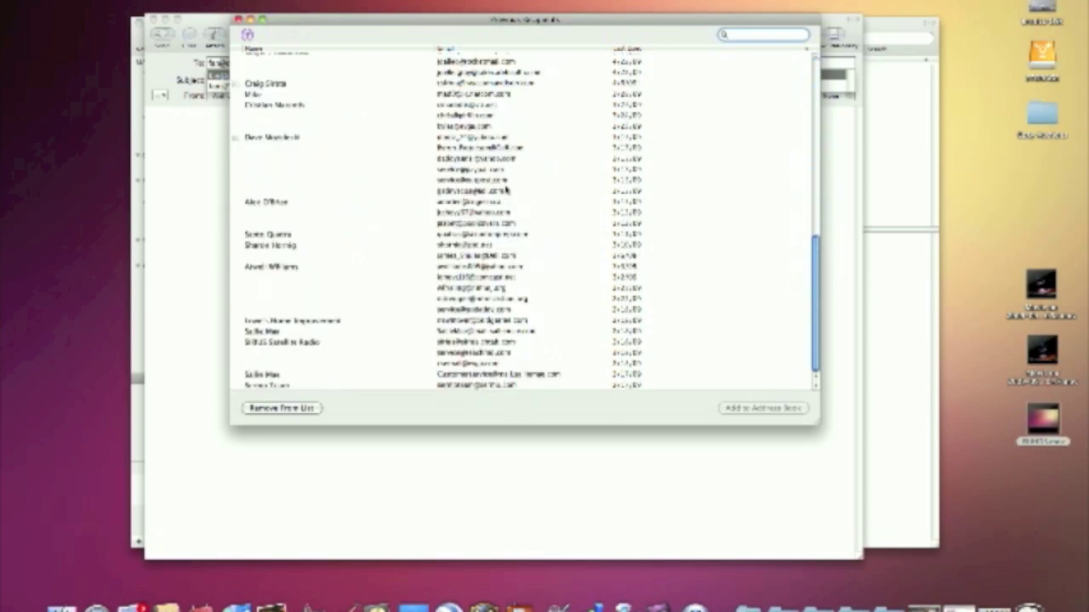
{"action": "scroll", "coordinate": [506, 189], "scroll_direction": "up", "scroll_amount": 15}
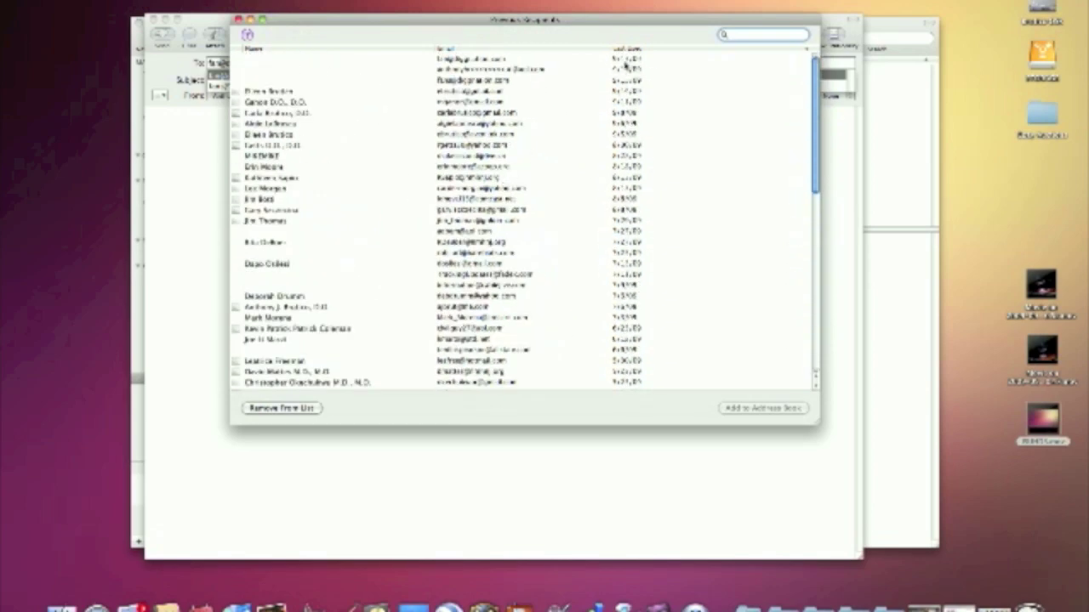
{"action": "left_click", "coordinate": [481, 61]}
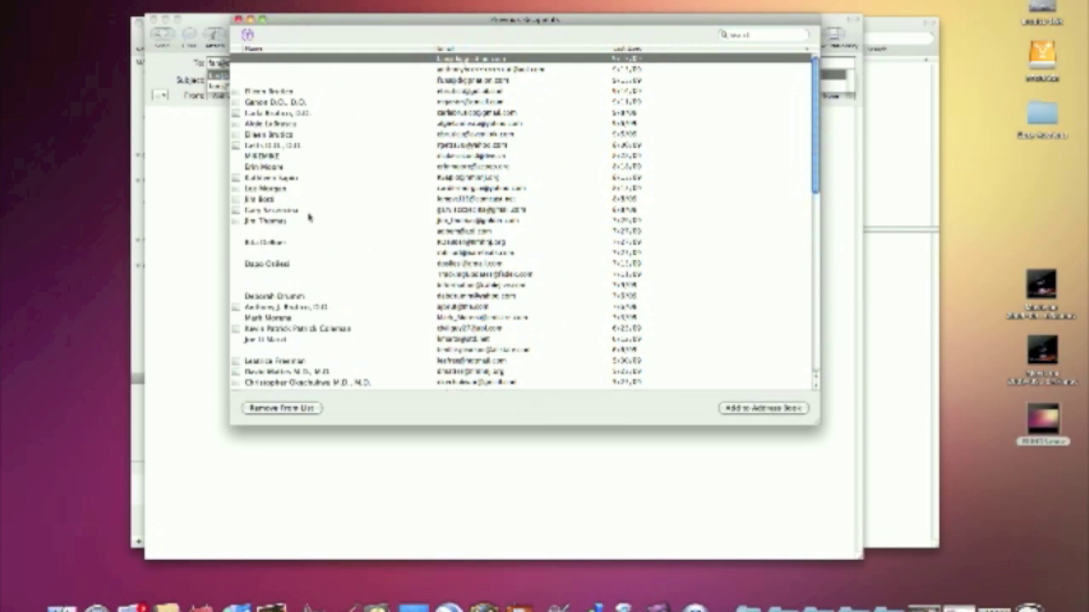
{"action": "left_click", "coordinate": [306, 409]}
Discard the old draft and type the recipient's first letters in a fresh message's To field.
{"action": "left_click", "coordinate": [239, 21]}
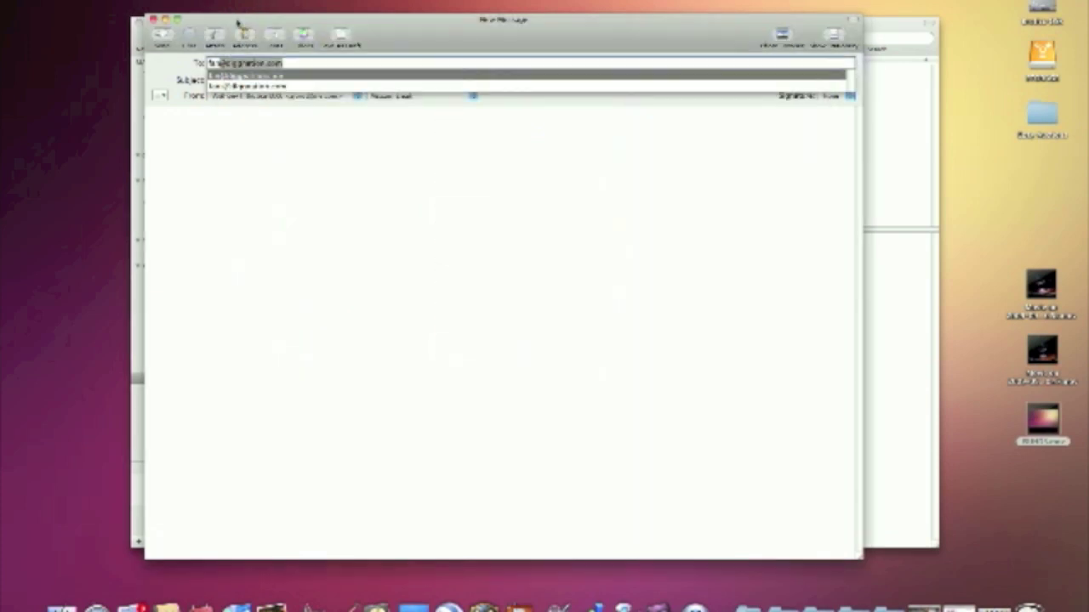
{"action": "left_click", "coordinate": [153, 19]}
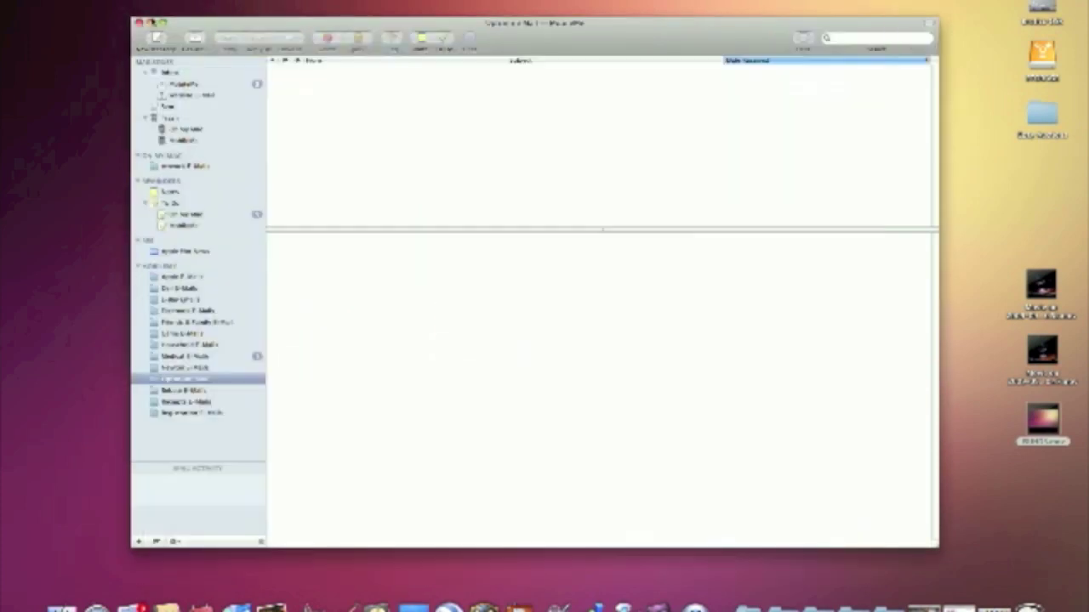
{"action": "left_click", "coordinate": [156, 39]}
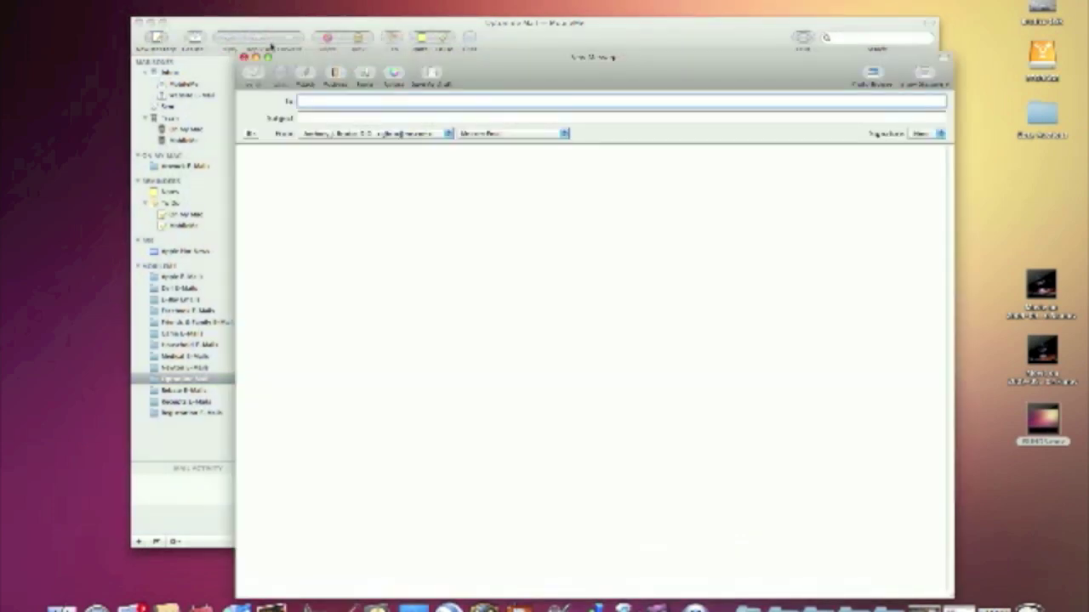
{"action": "type", "text": "La"}
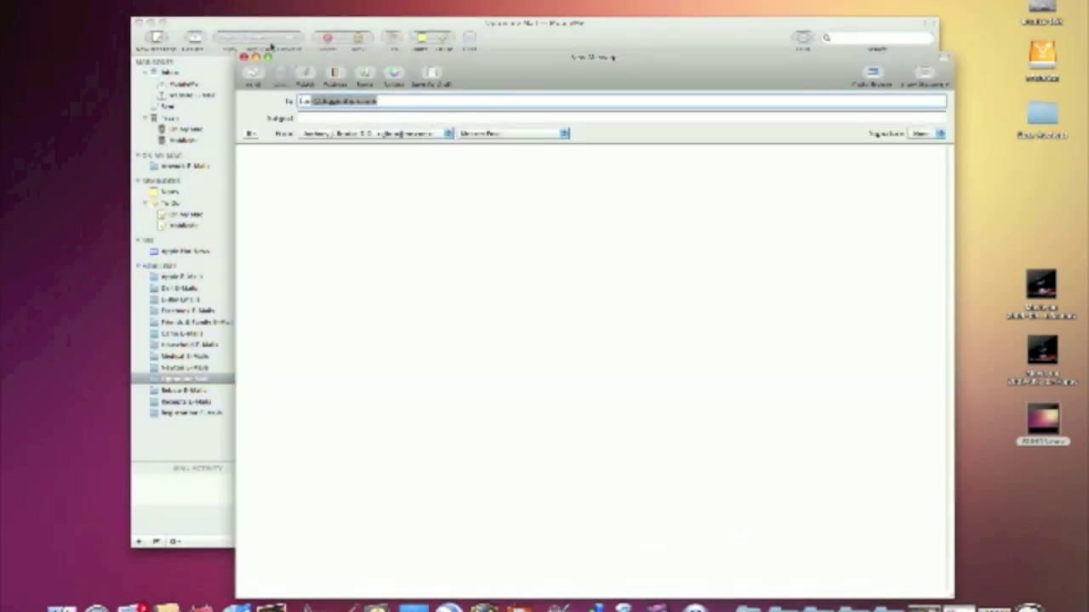